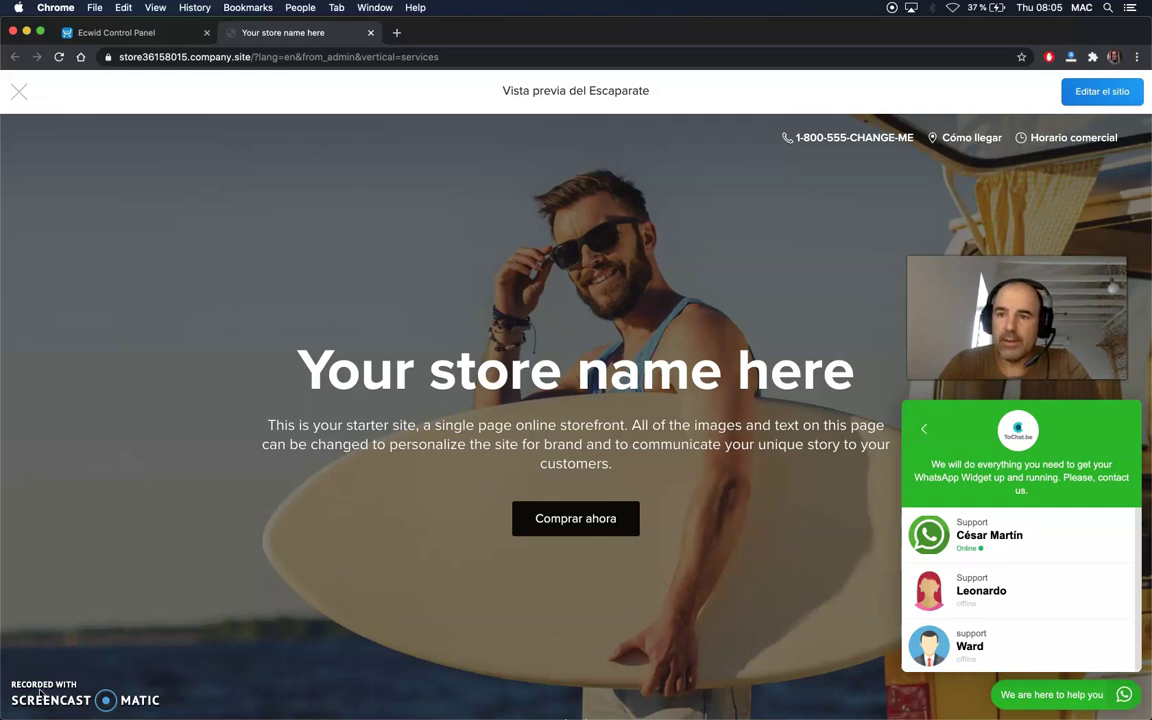
- Visit the Ecwid Website settings tab, then go back to the storefront preview
click(99, 35)
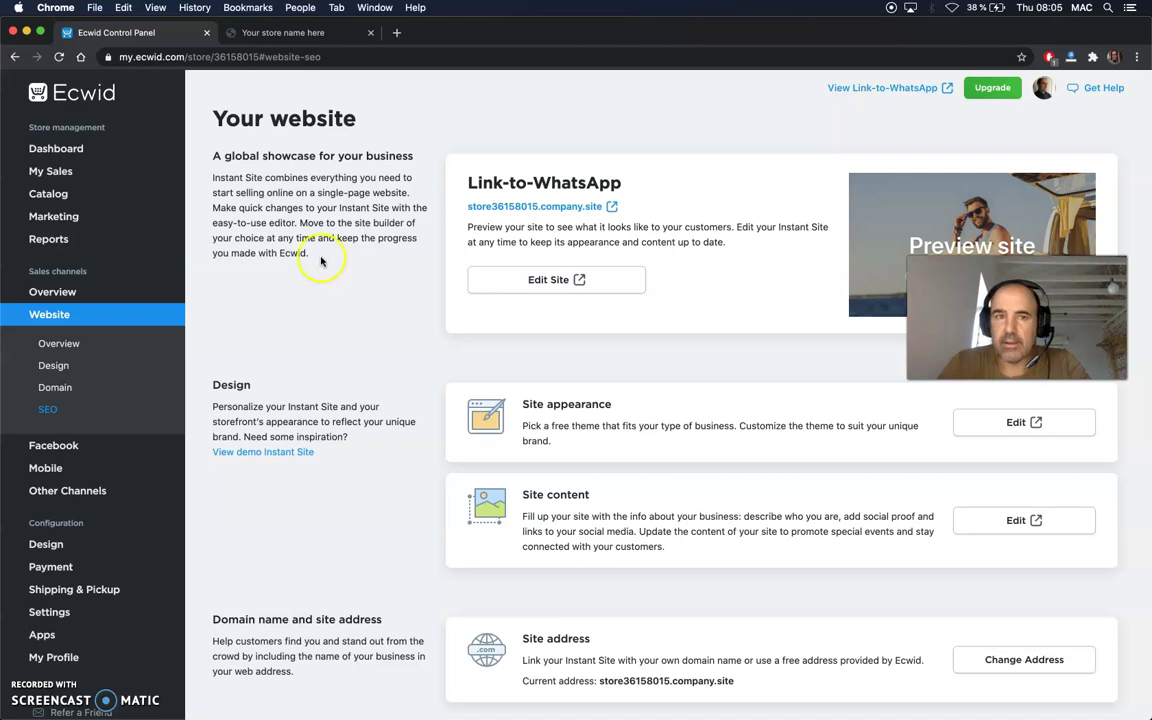
click(300, 33)
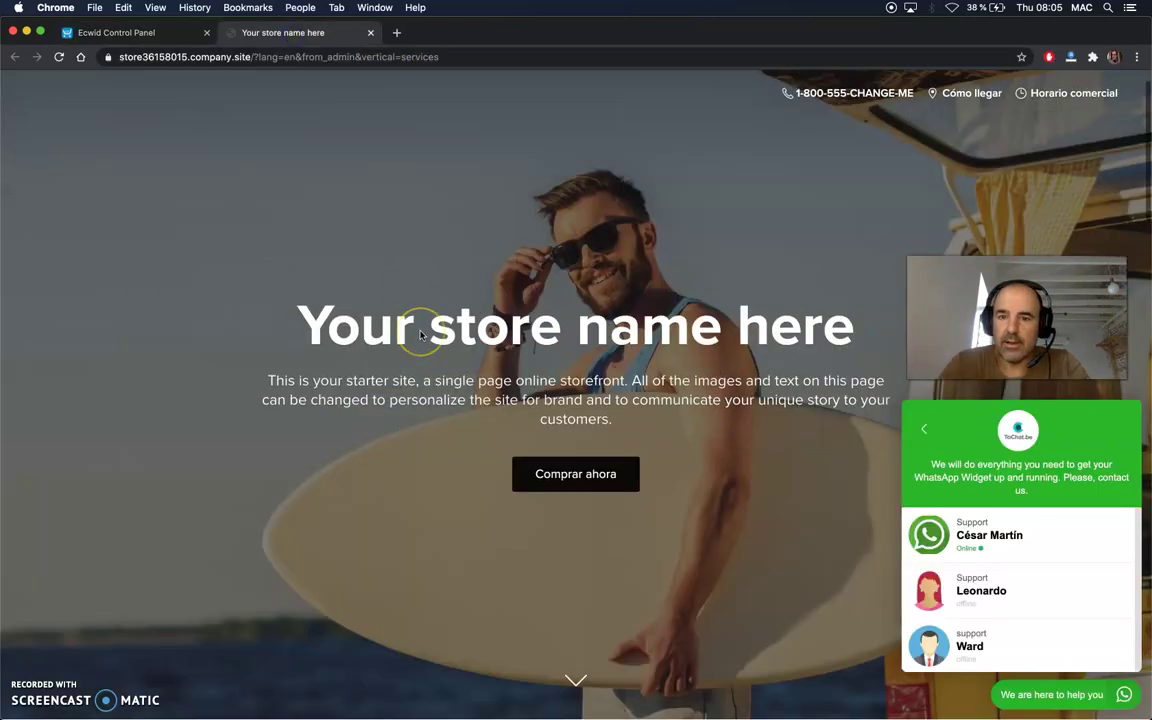
scroll(420, 335, down, 6)
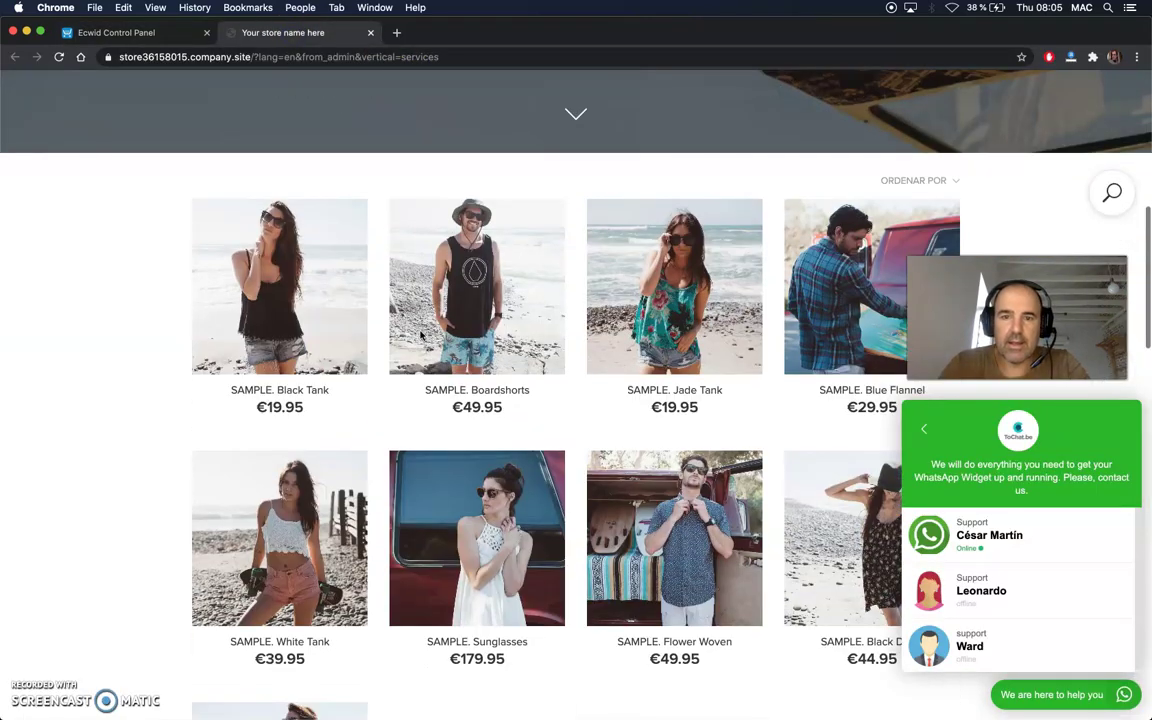
scroll(420, 335, down, 6)
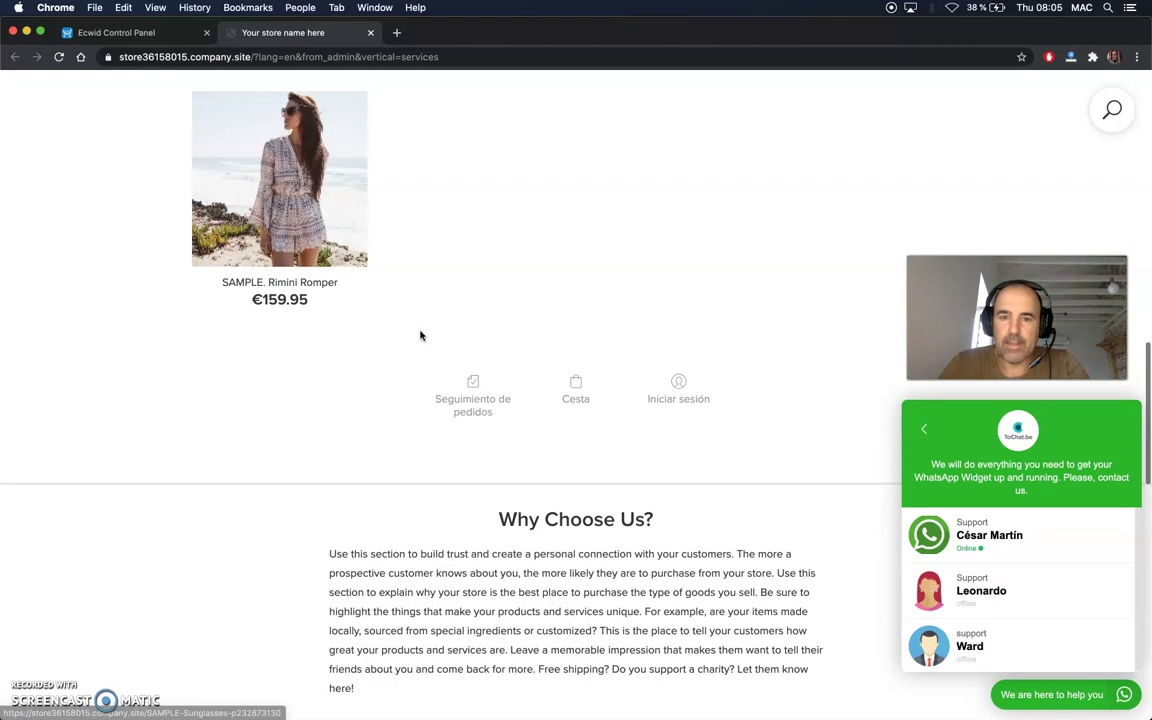
scroll(420, 335, down, 7)
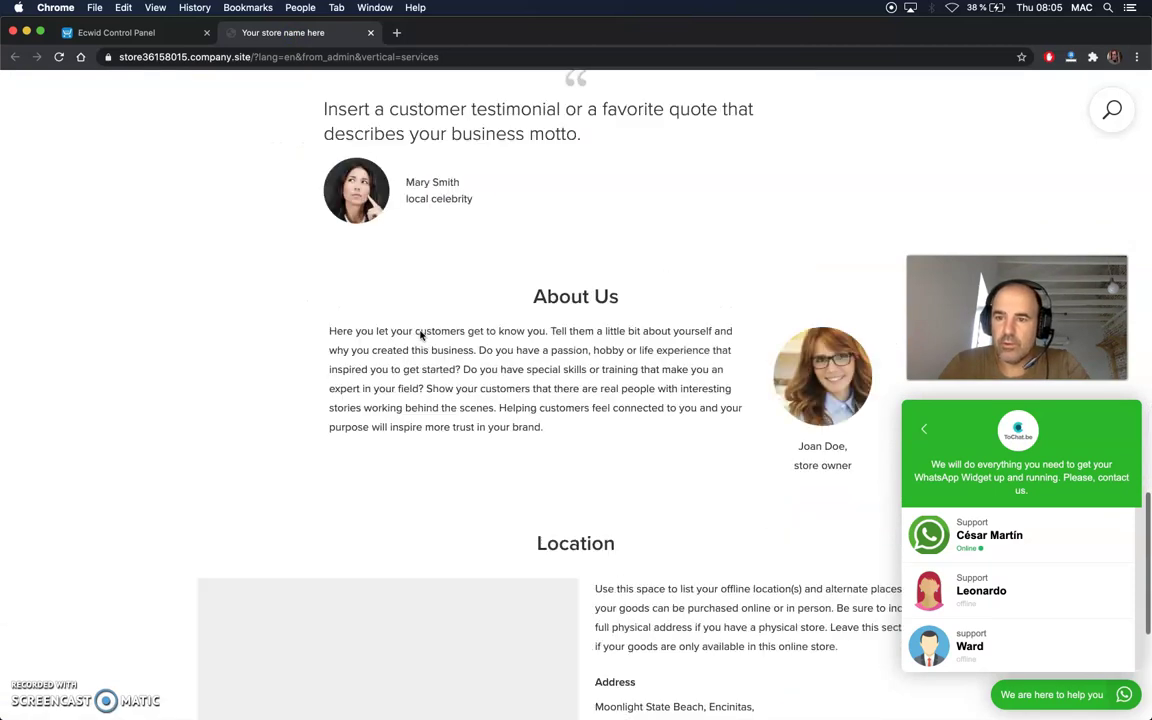
scroll(420, 335, down, 4)
scroll(420, 335, up, 7)
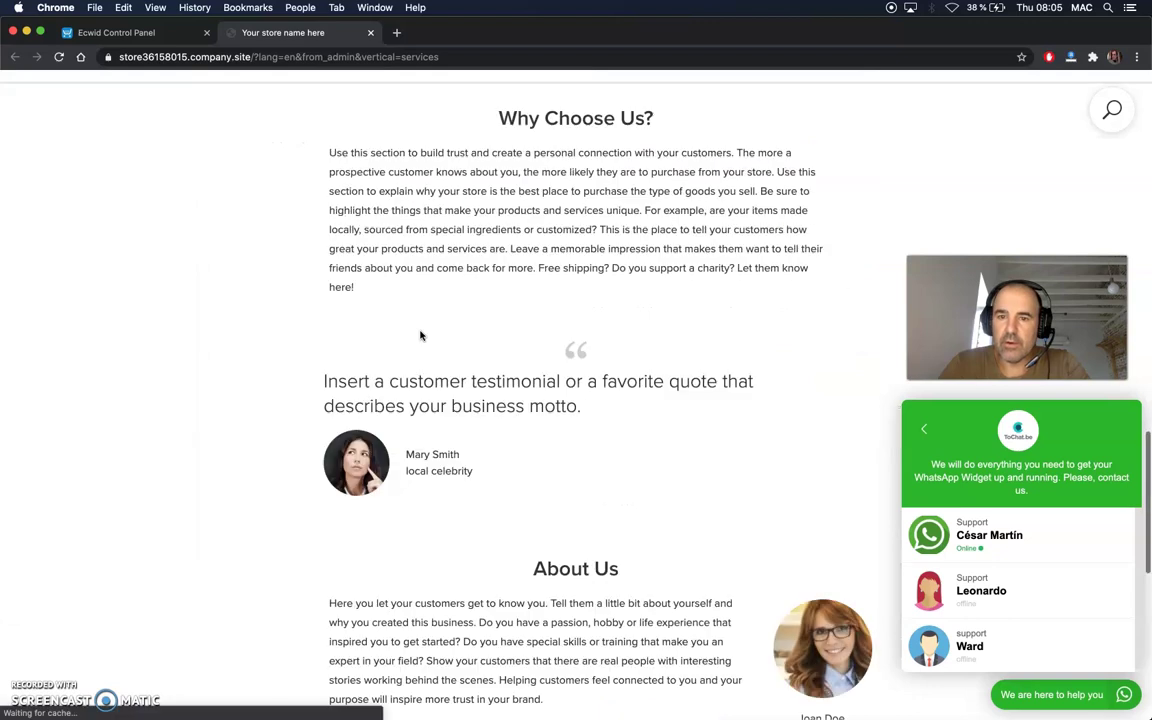
scroll(420, 335, up, 15)
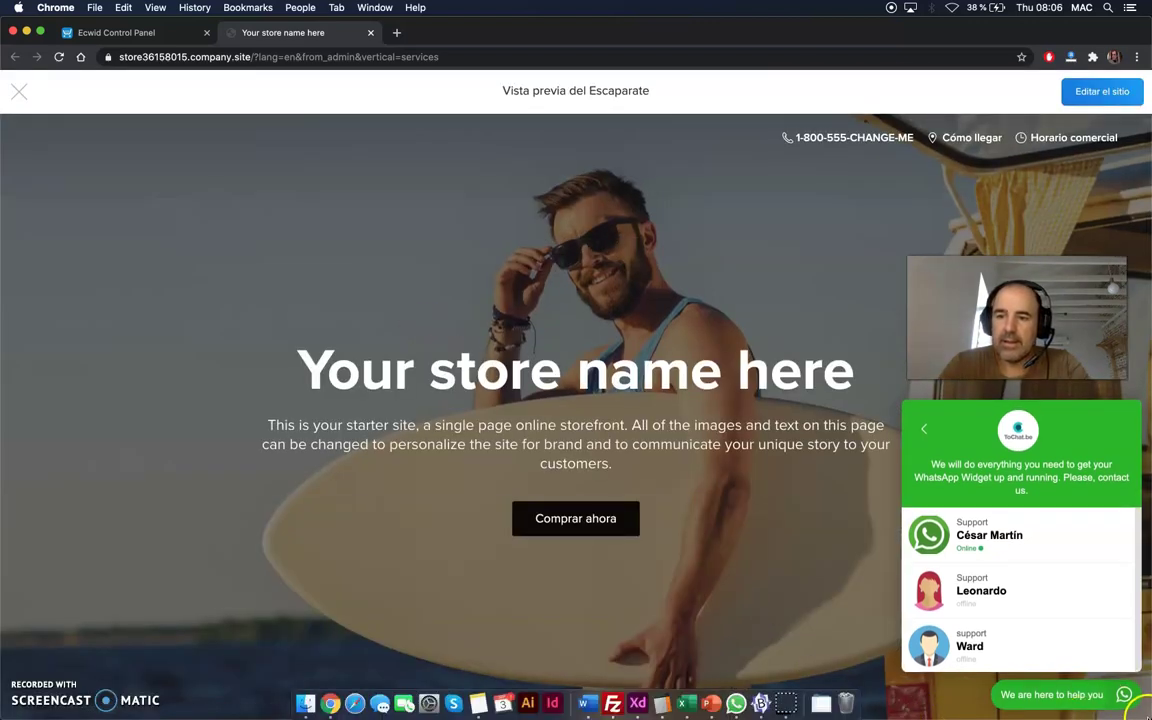
mouse_move(1140, 710)
mouse_down()
mouse_move(1041, 689)
mouse_move(656, 663)
mouse_move(373, 681)
mouse_move(388, 717)
mouse_move(381, 710)
mouse_move(1148, 716)
mouse_up()
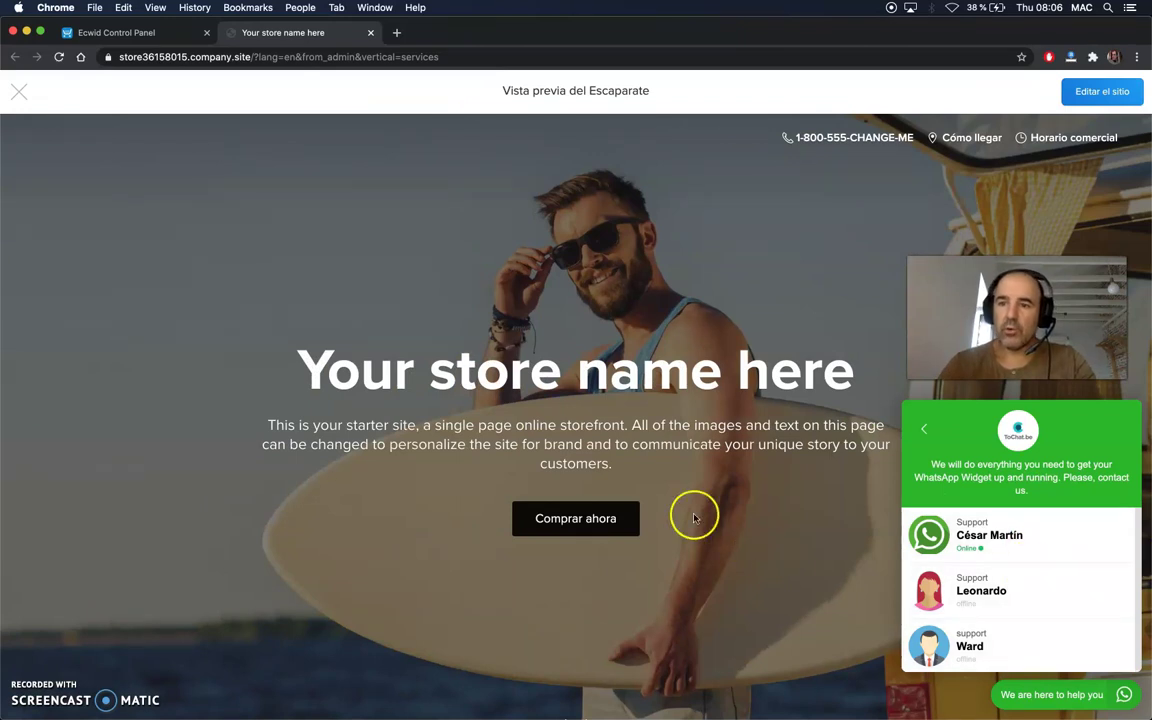
click(130, 33)
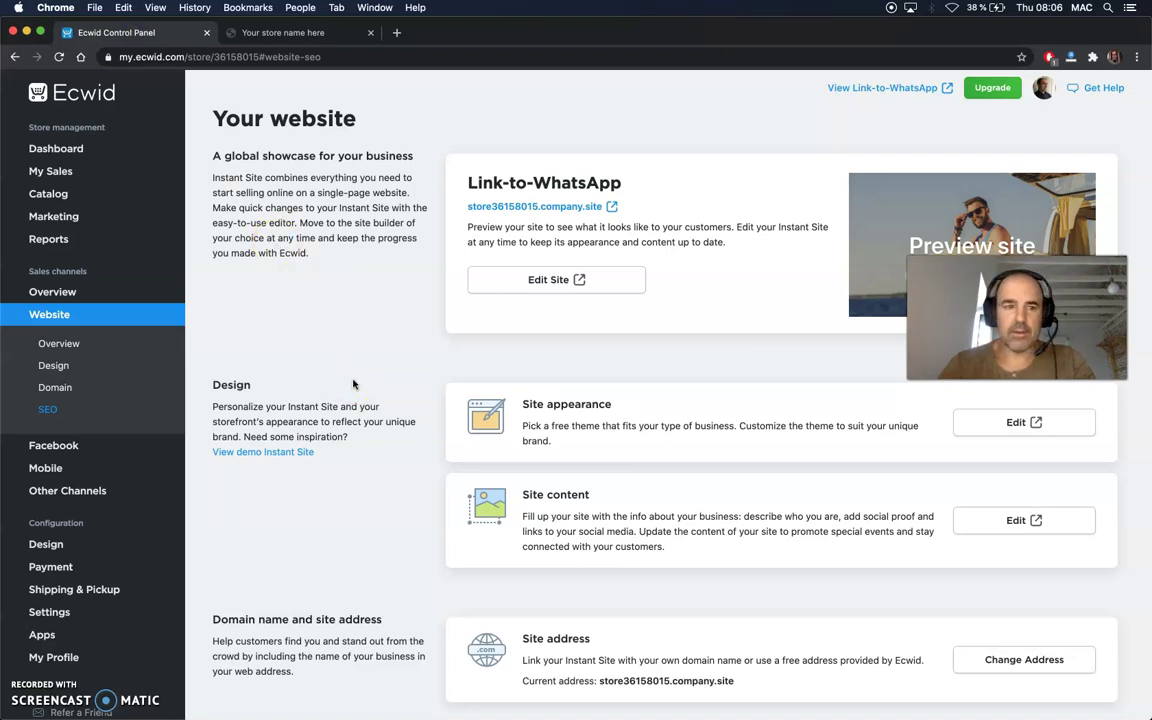
- Open Website > SEO and scroll the Header meta tags box to the widget.tochat.be/bundle.js script
click(278, 350)
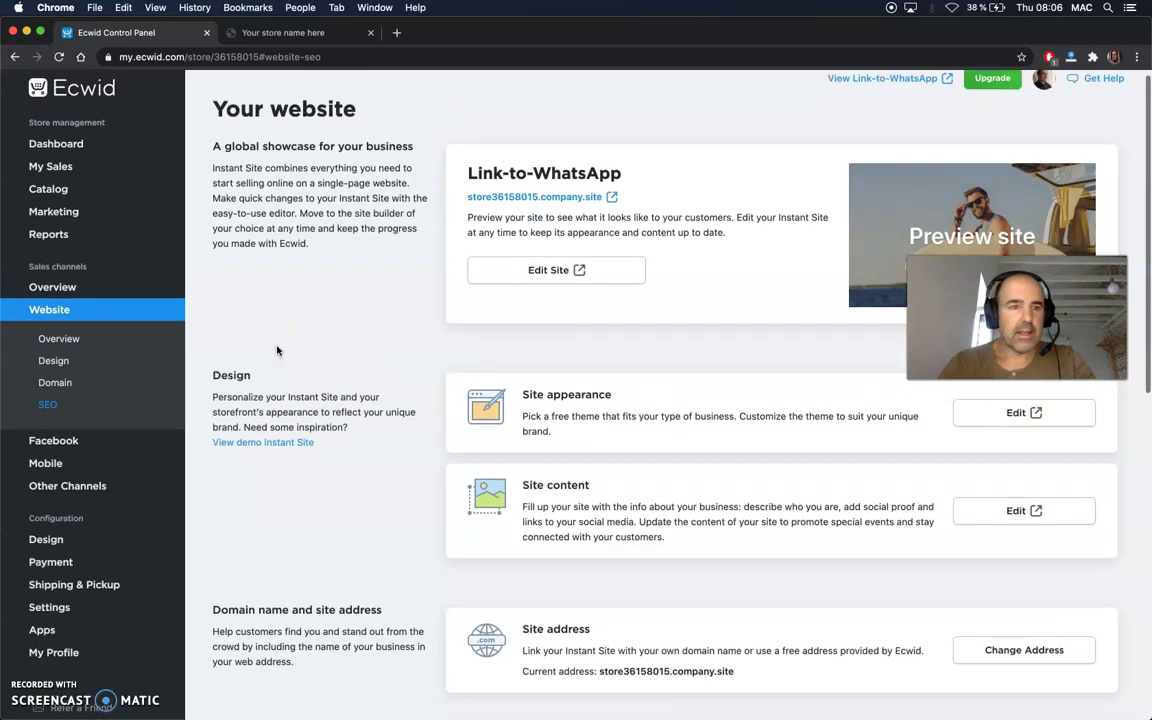
click(45, 150)
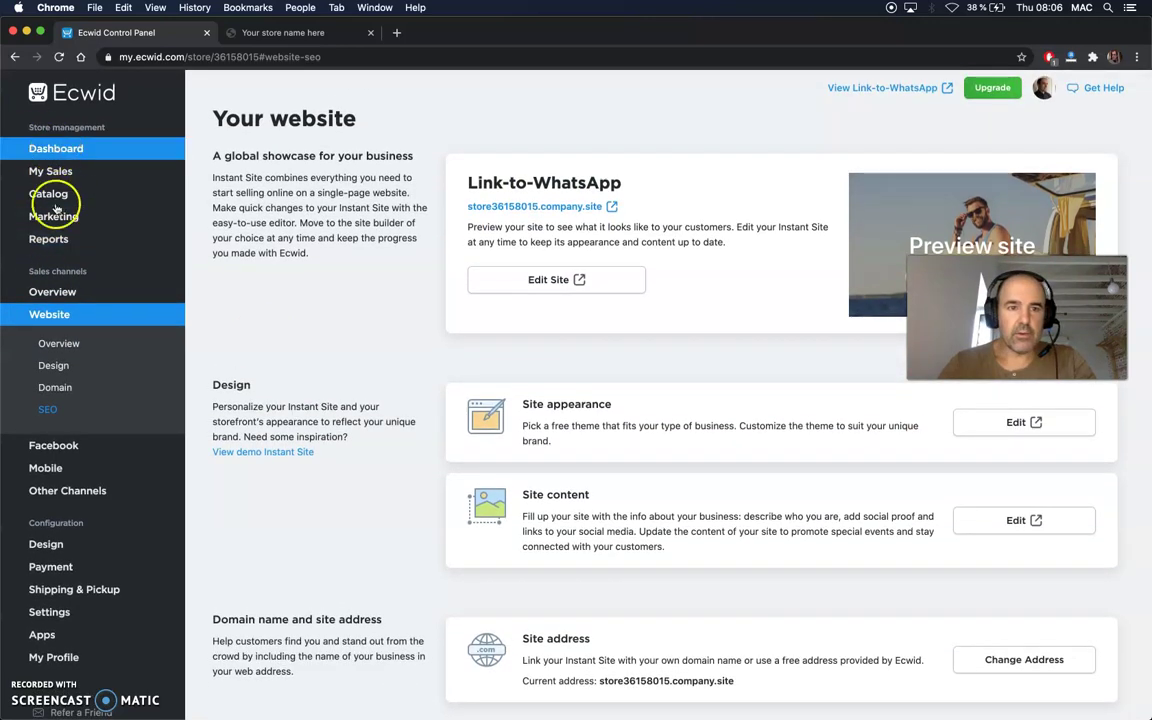
click(52, 318)
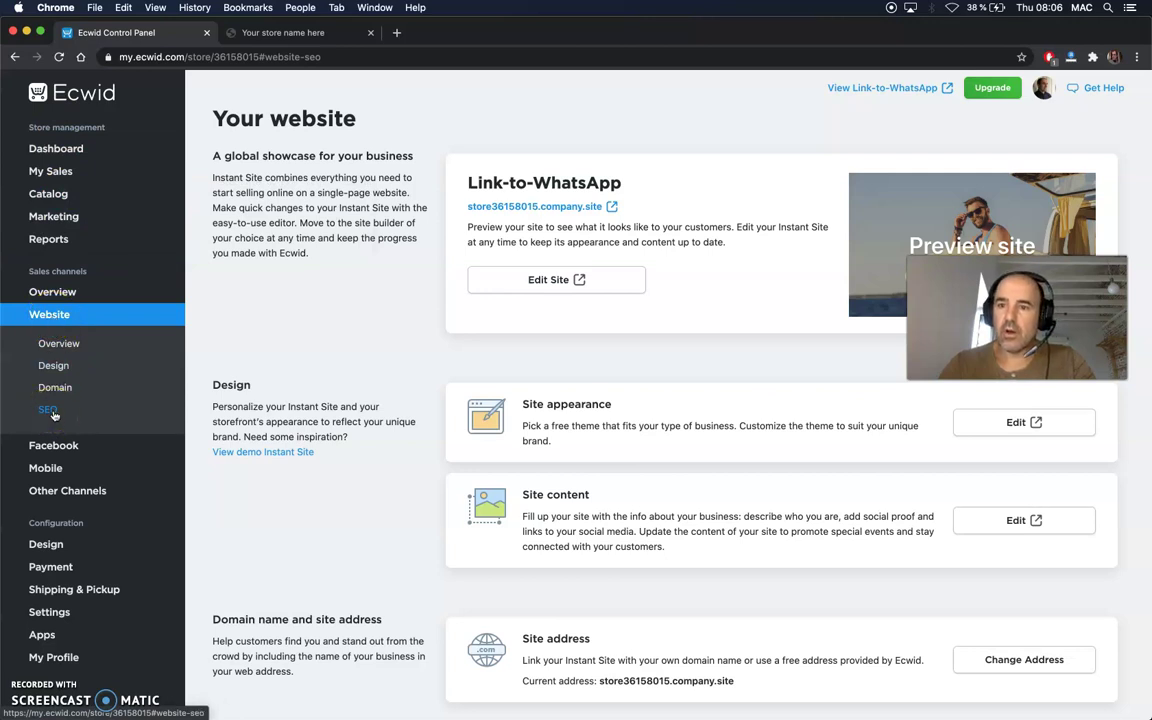
click(50, 410)
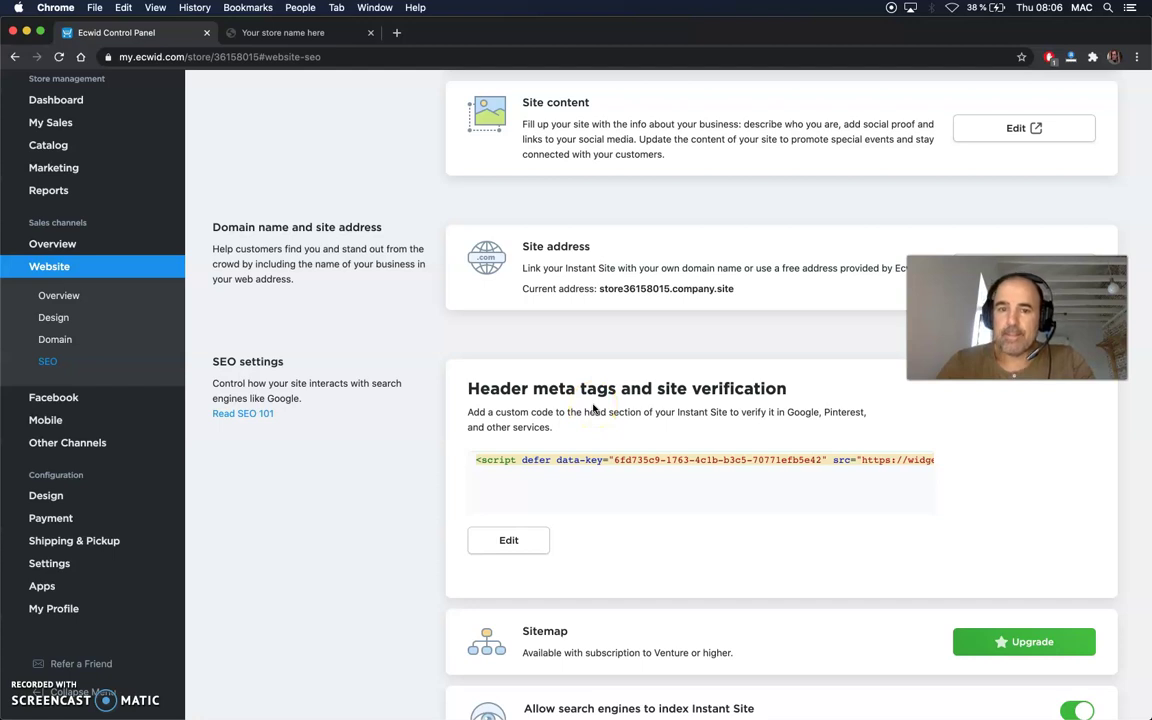
double_click(754, 412)
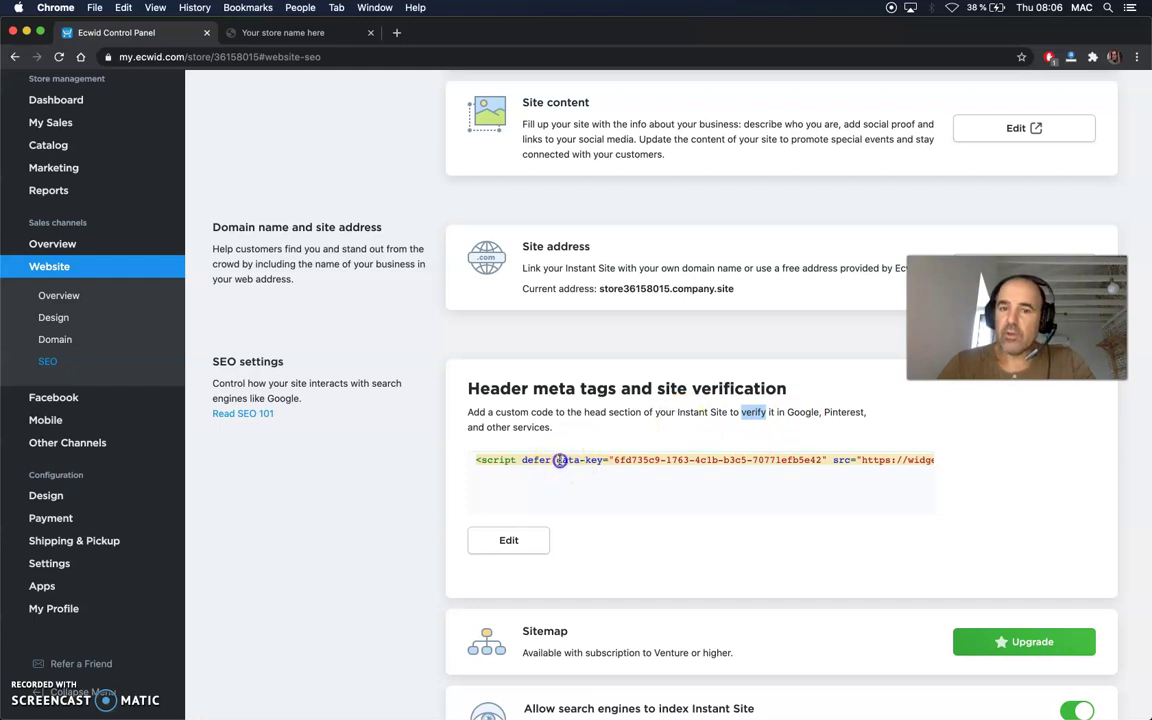
scroll(559, 460, right, 5)
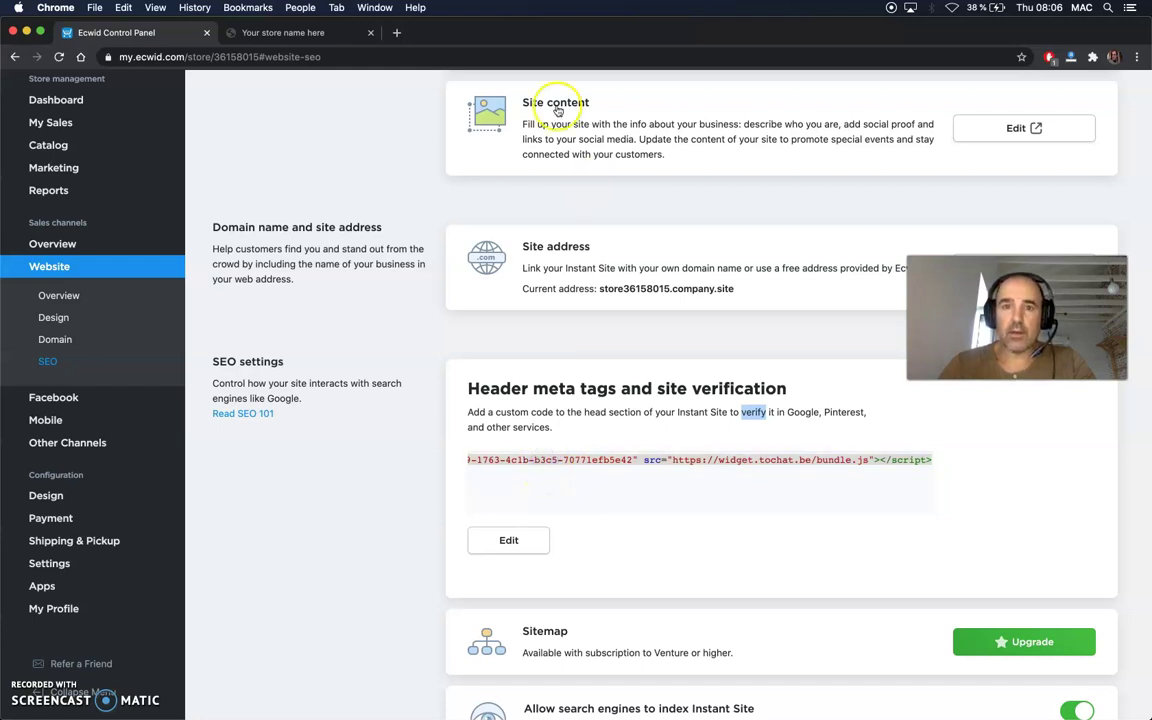
- Load the ToChat.be site in a new tab, log in, and open the widget list
click(397, 33)
text(services.tochat.be)
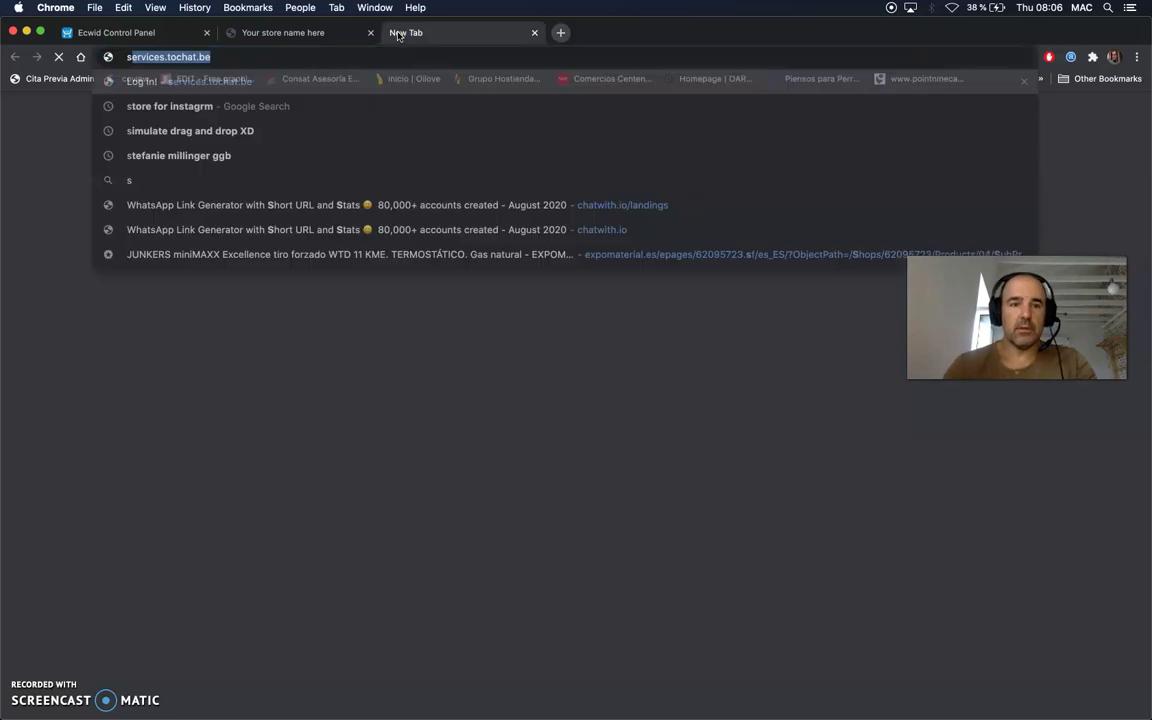
key(Return)
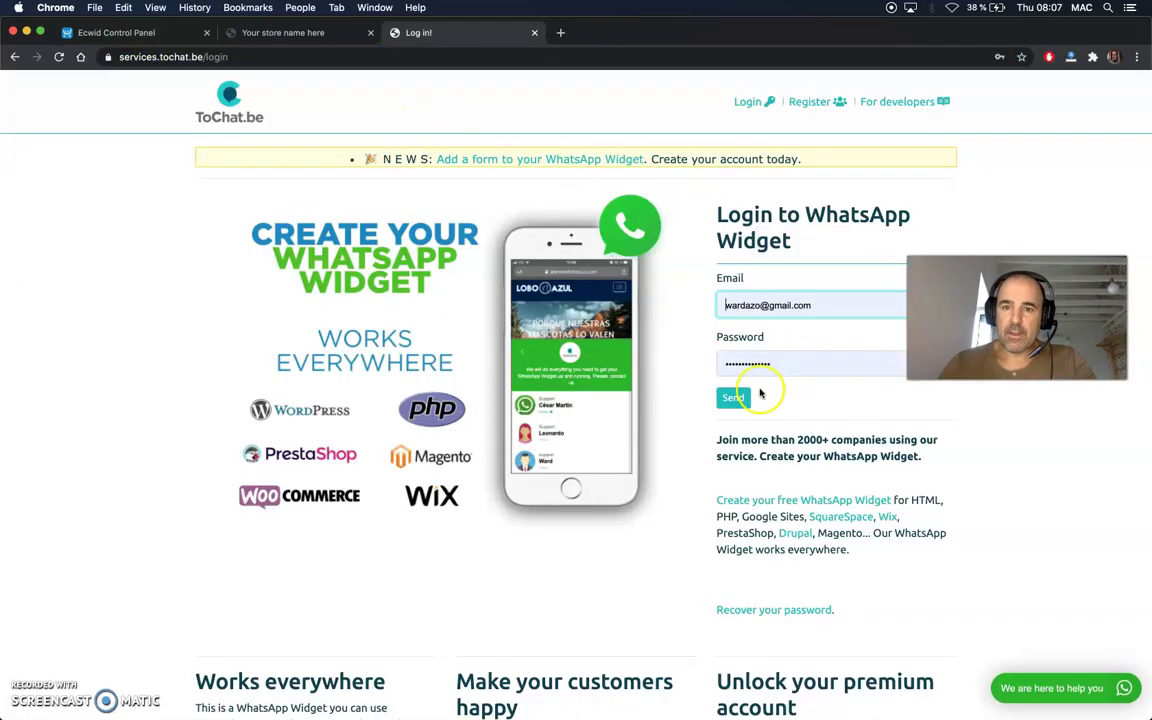
click(736, 398)
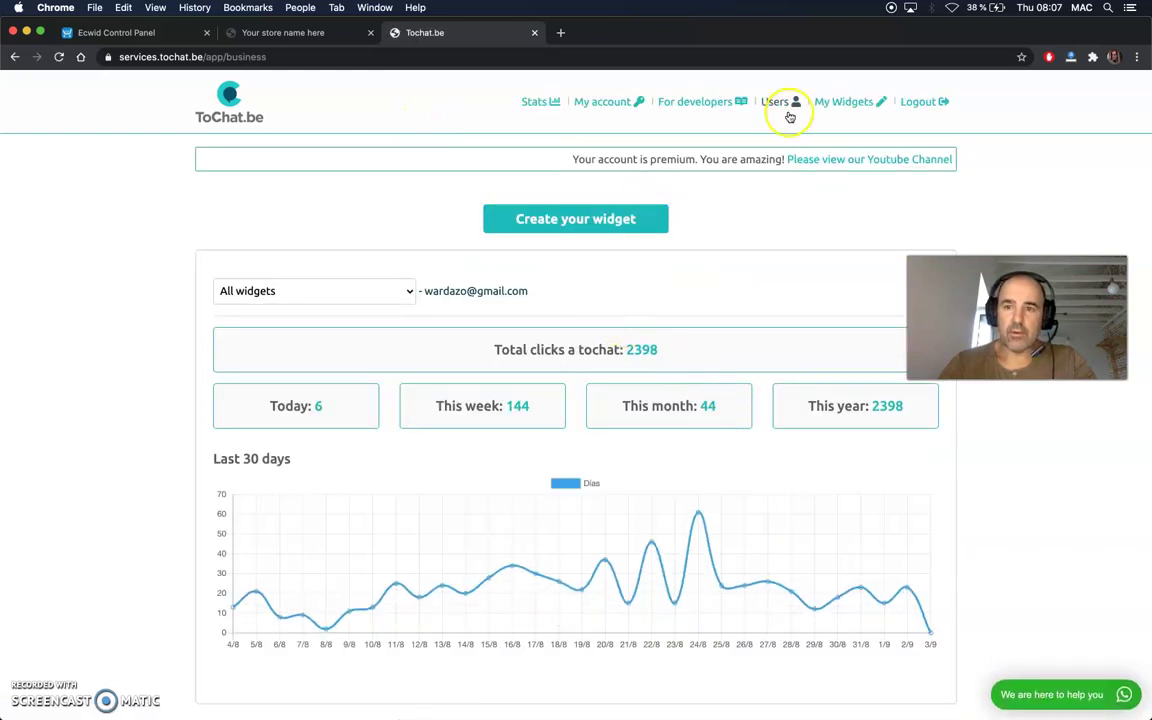
click(847, 103)
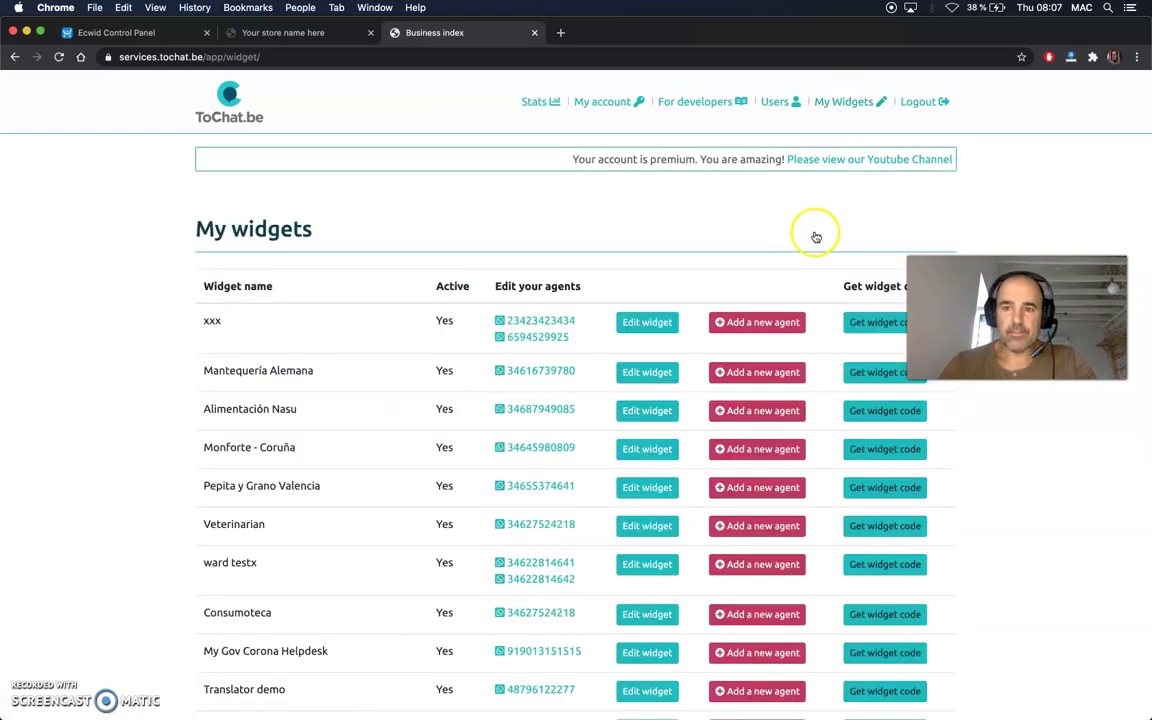
- Select the WhatsApp en TOCHATBE - SUPPORT widget code, then return to the store preview
scroll(677, 427, down, 3)
scroll(677, 427, down, 2)
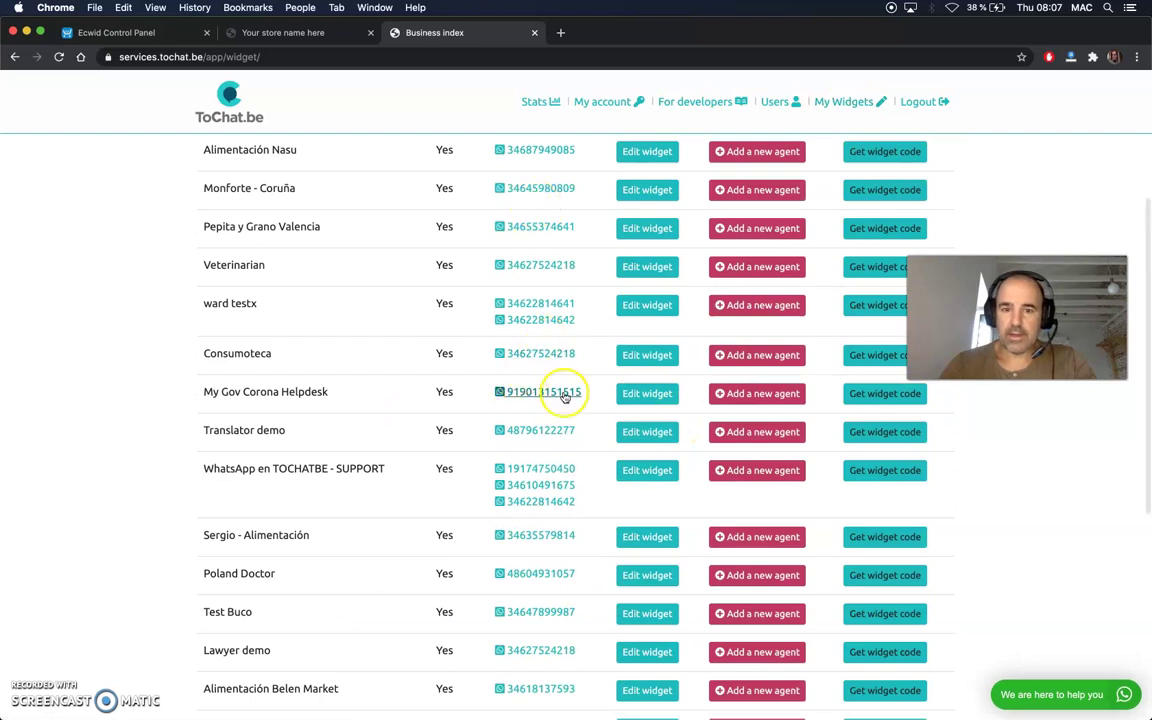
click(864, 470)
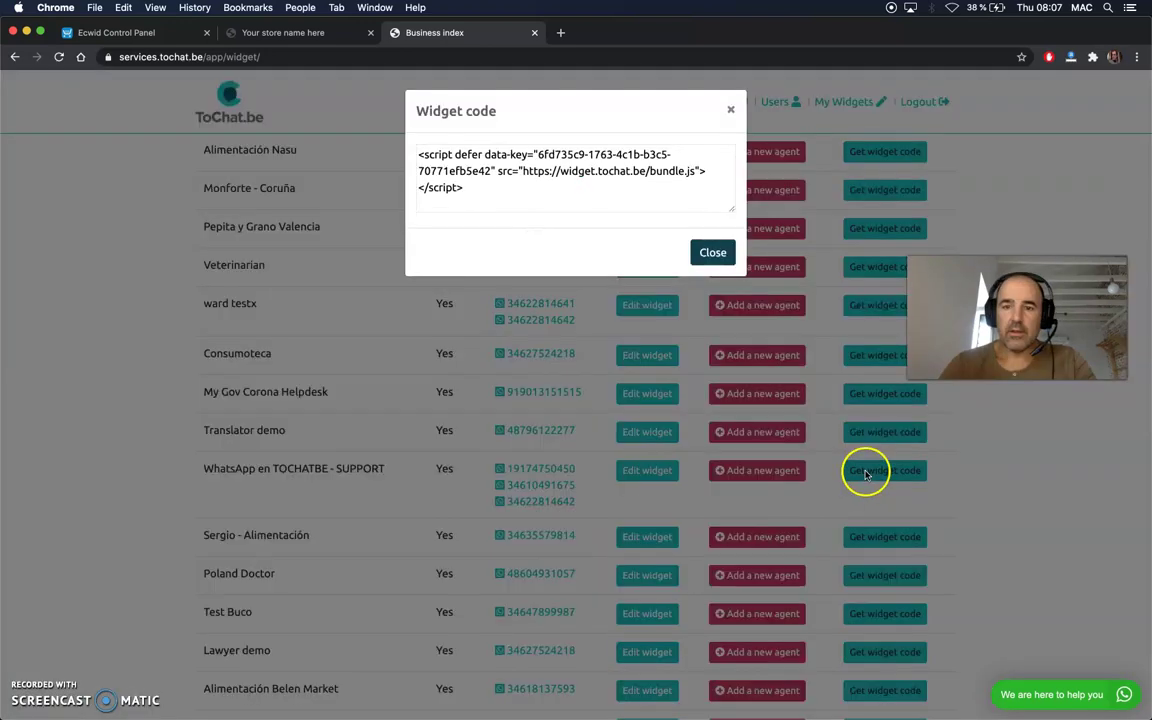
click(516, 155)
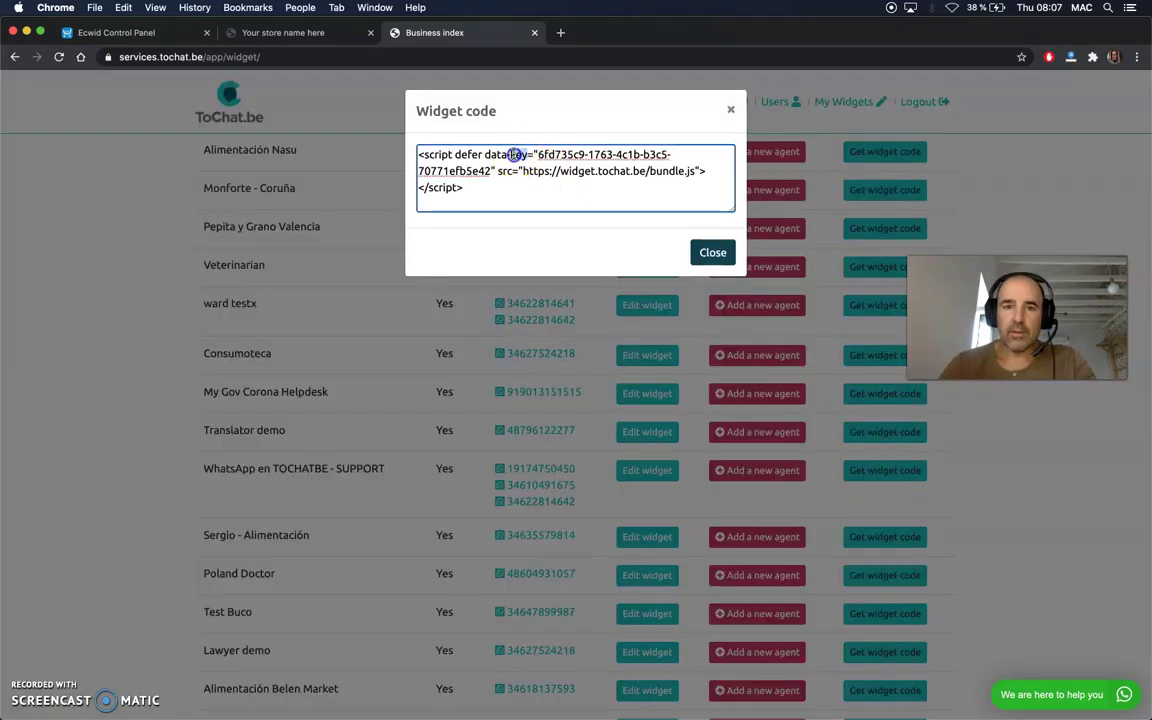
click(713, 252)
click(272, 33)
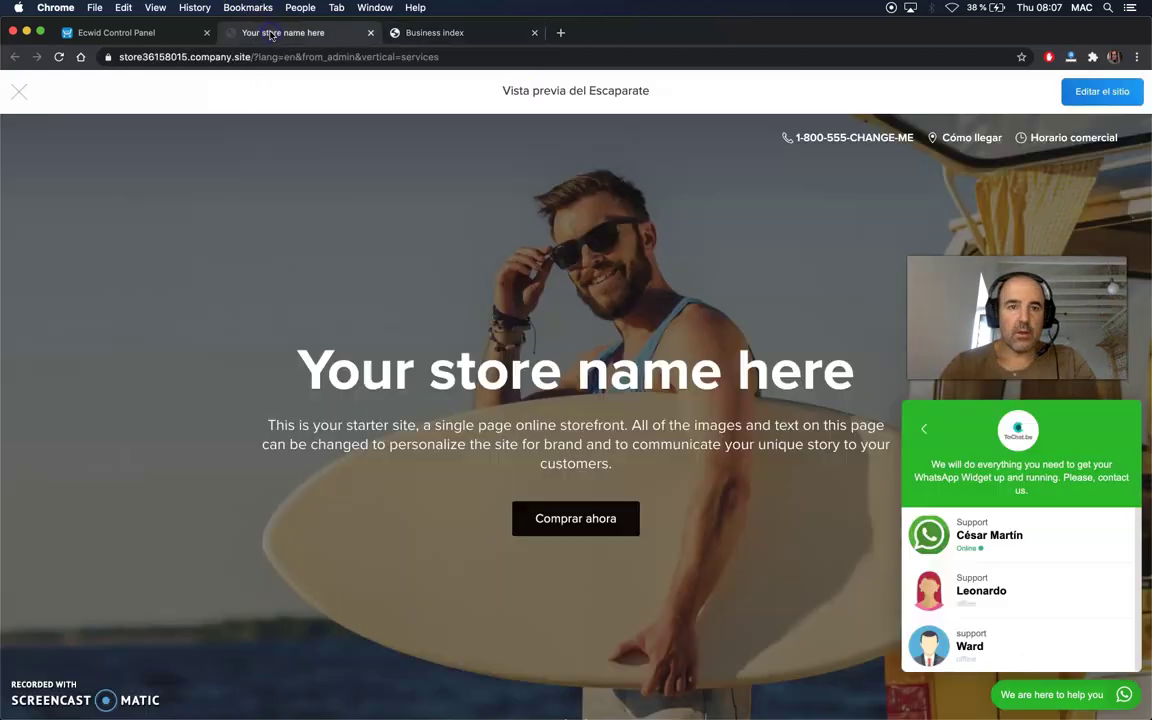
click(143, 40)
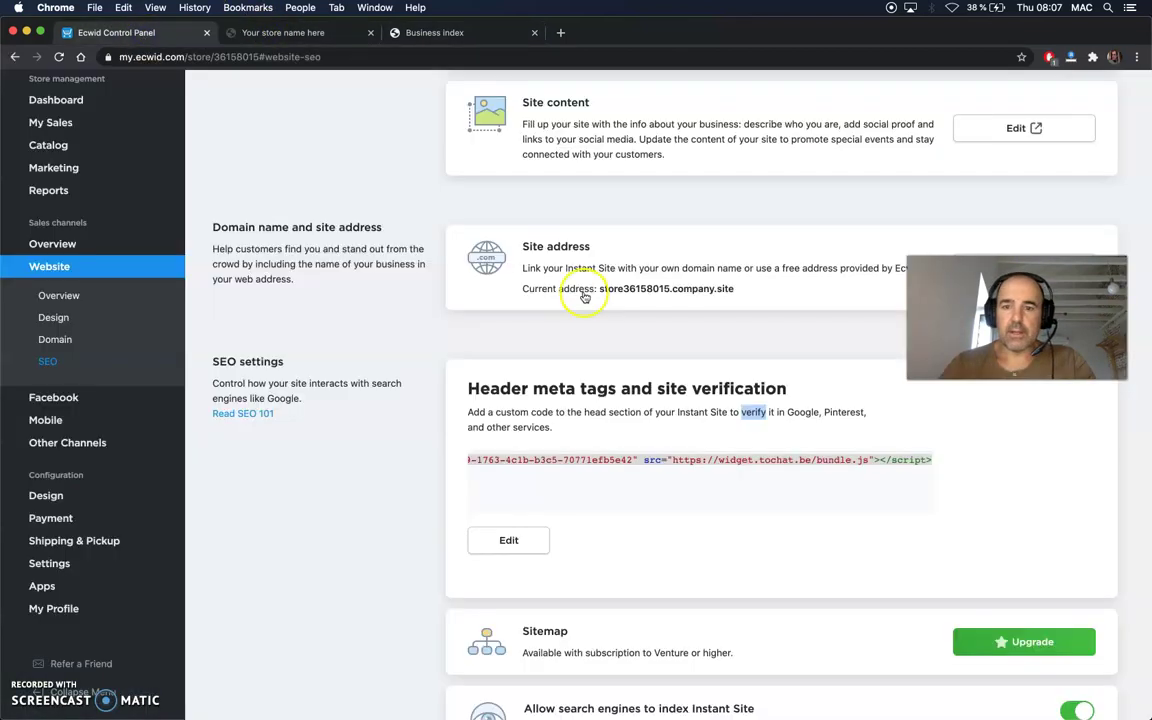
double_click(620, 459)
click(622, 458)
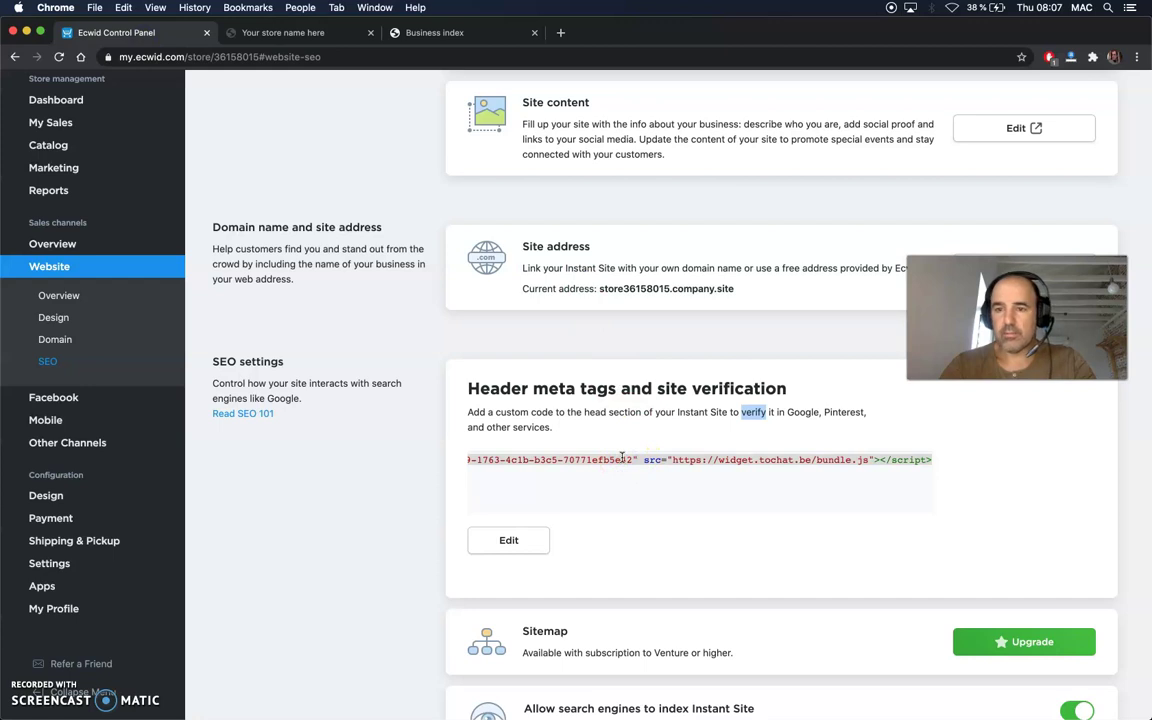
click(515, 547)
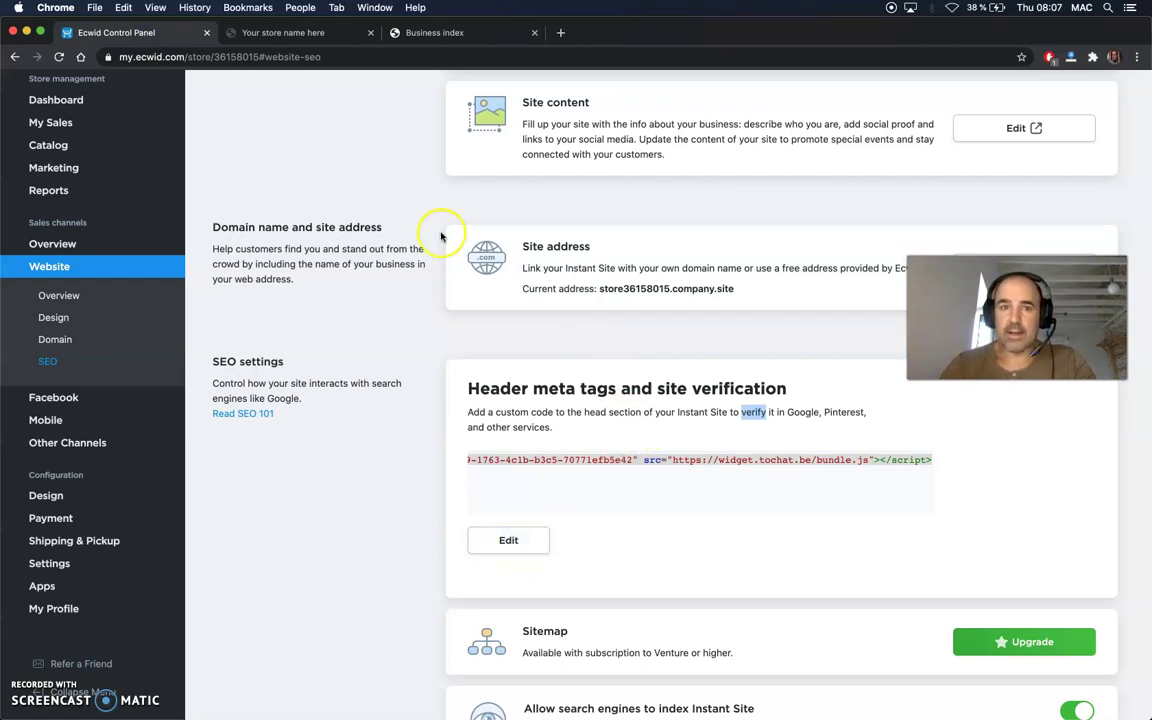
click(299, 35)
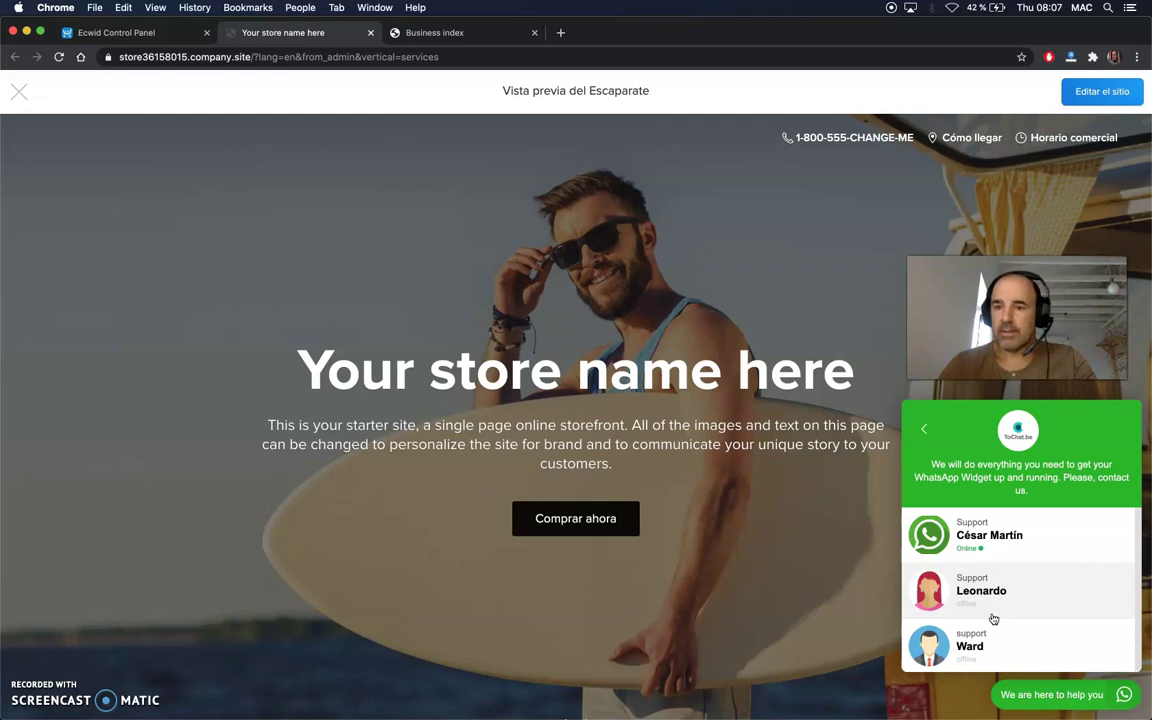
- Close the chat's contact panel, check the top of the ToChat.be widget list, and return
click(925, 432)
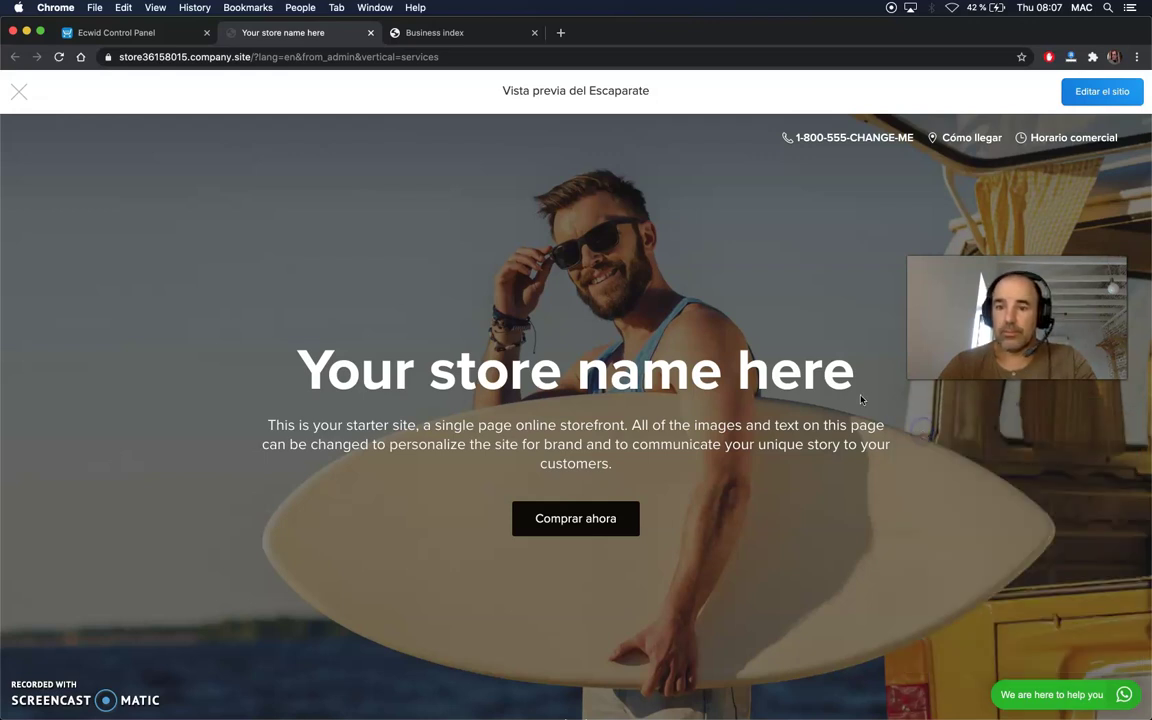
click(468, 34)
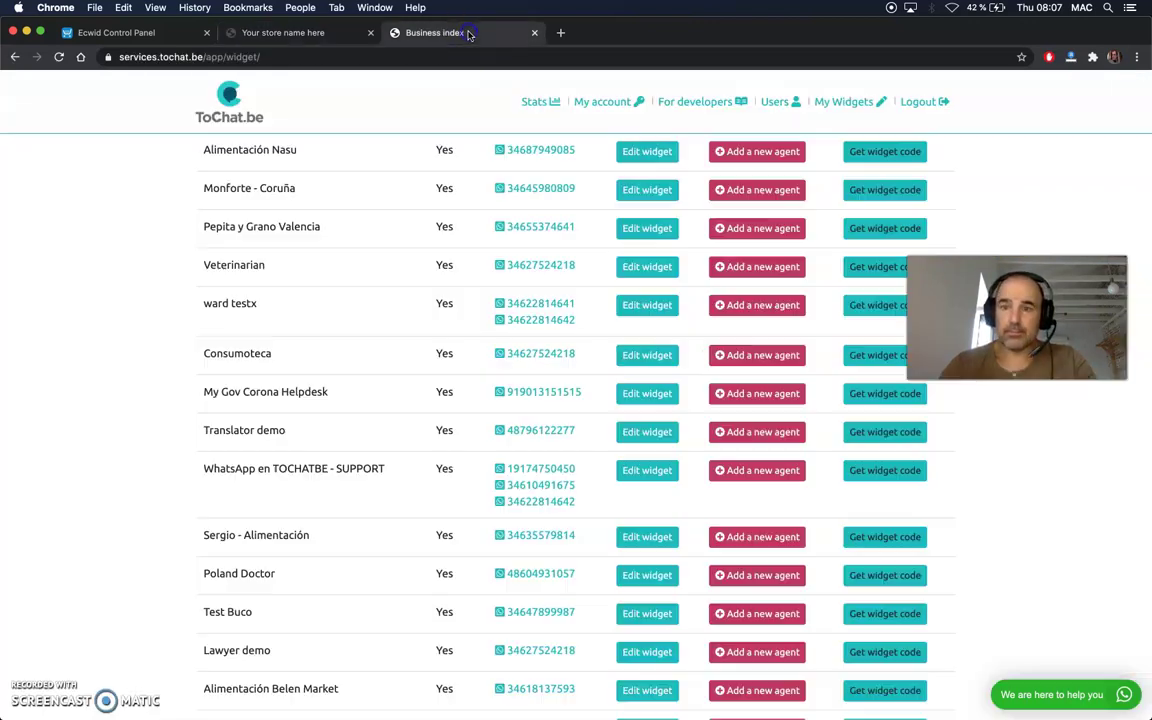
scroll(630, 320, up, 5)
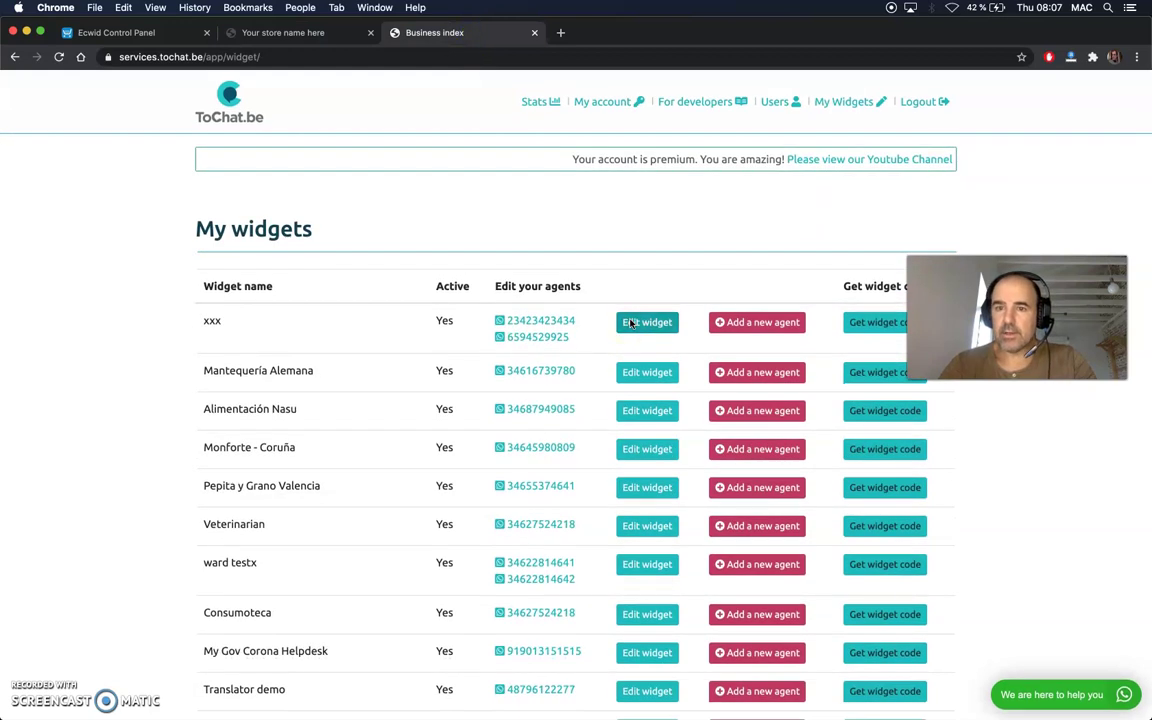
click(635, 230)
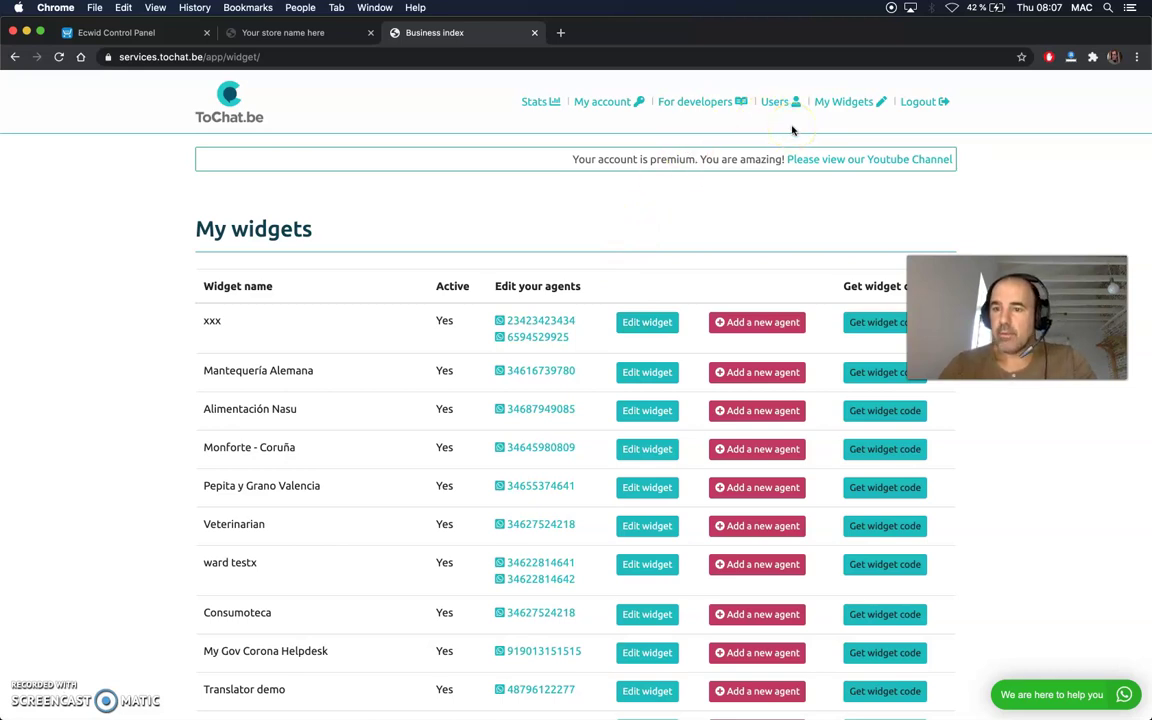
click(278, 38)
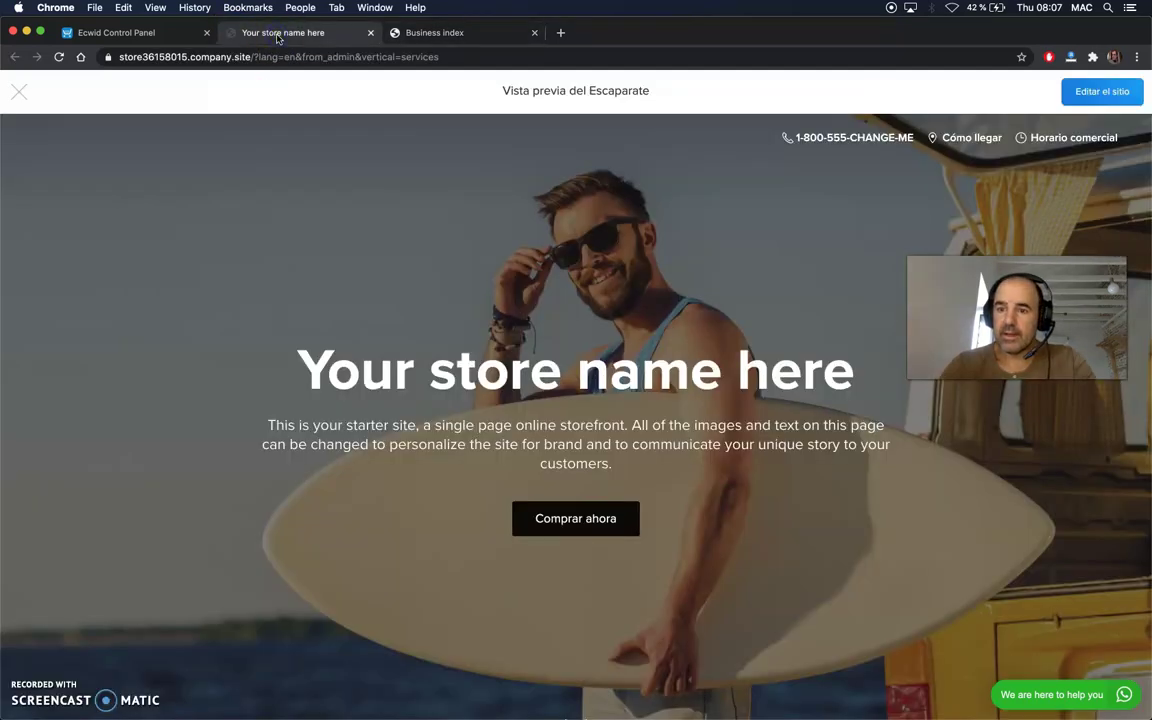
- Recheck the Ecwid SEO page, then reopen the storefront chat panel listing three support agents
click(136, 36)
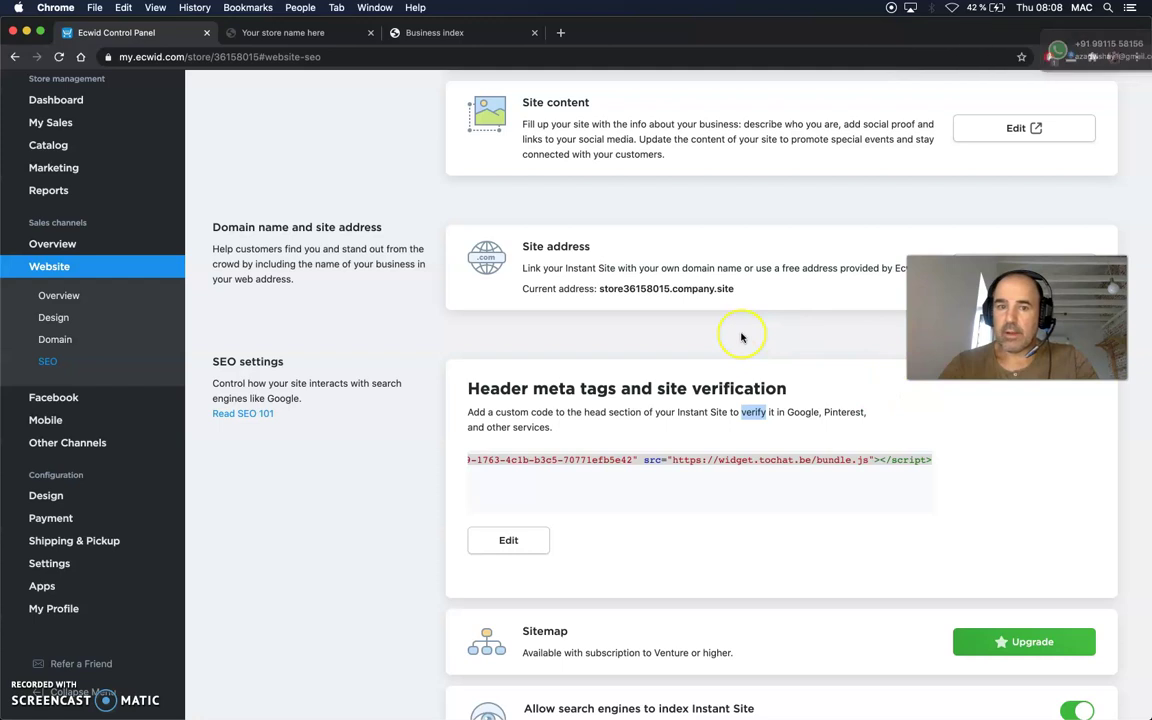
scroll(741, 337, up, 5)
scroll(741, 337, down, 6)
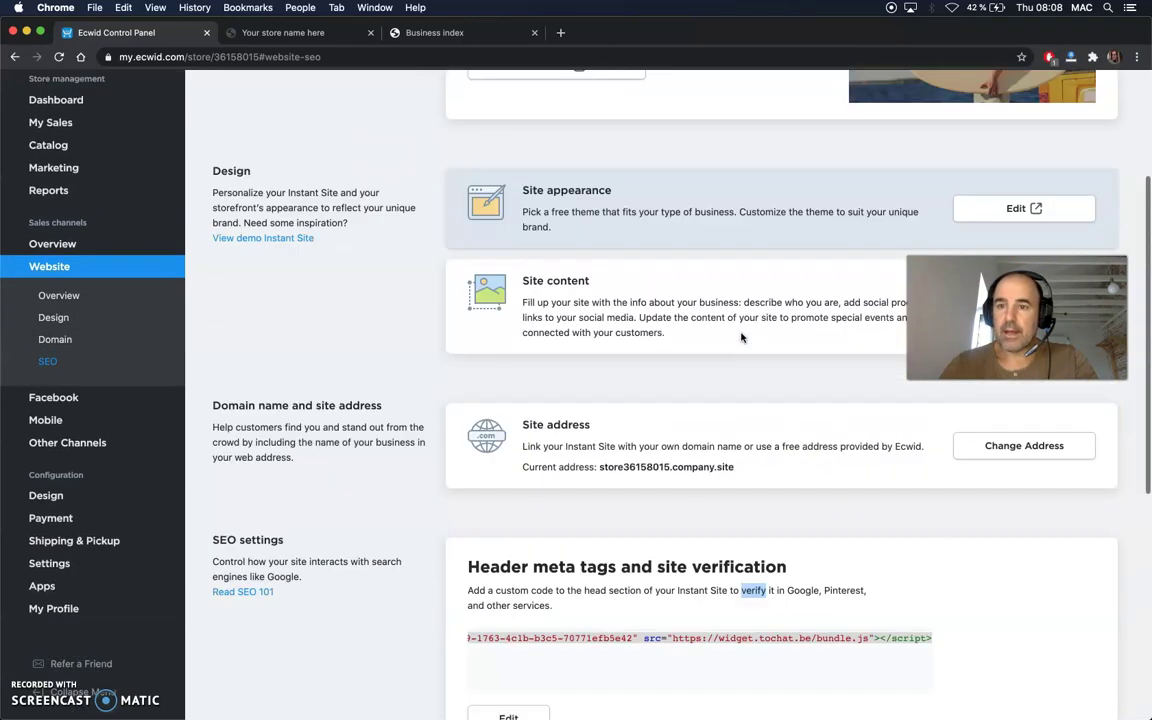
click(270, 33)
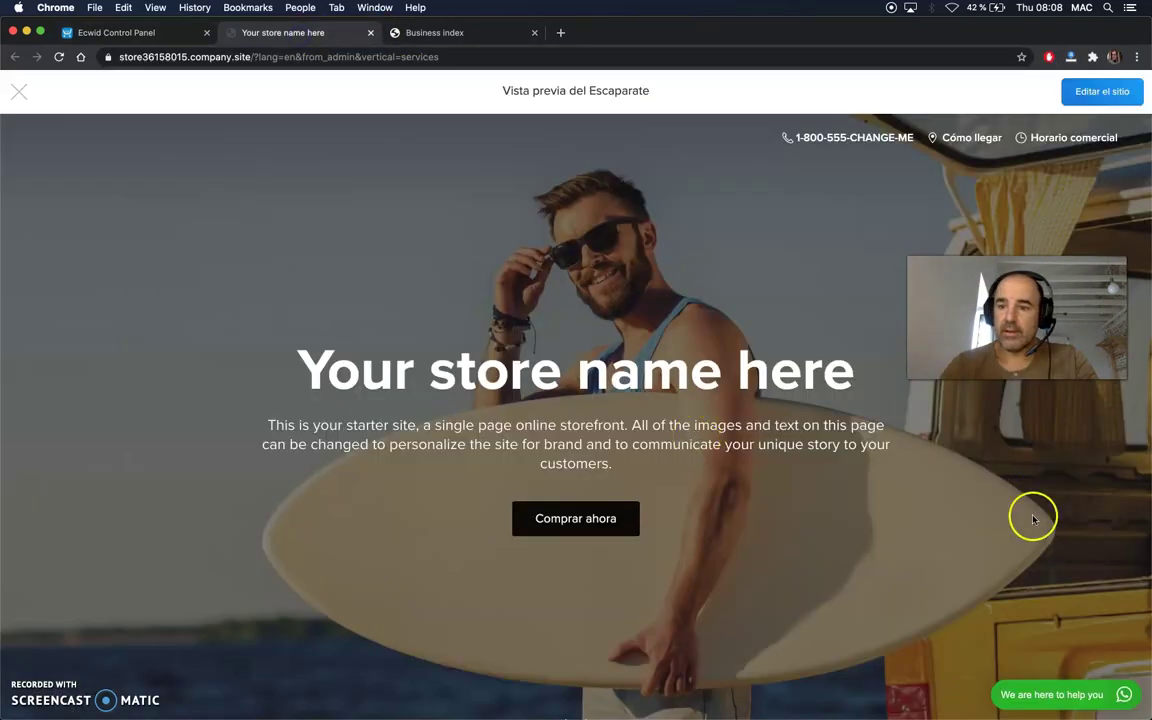
click(1058, 695)
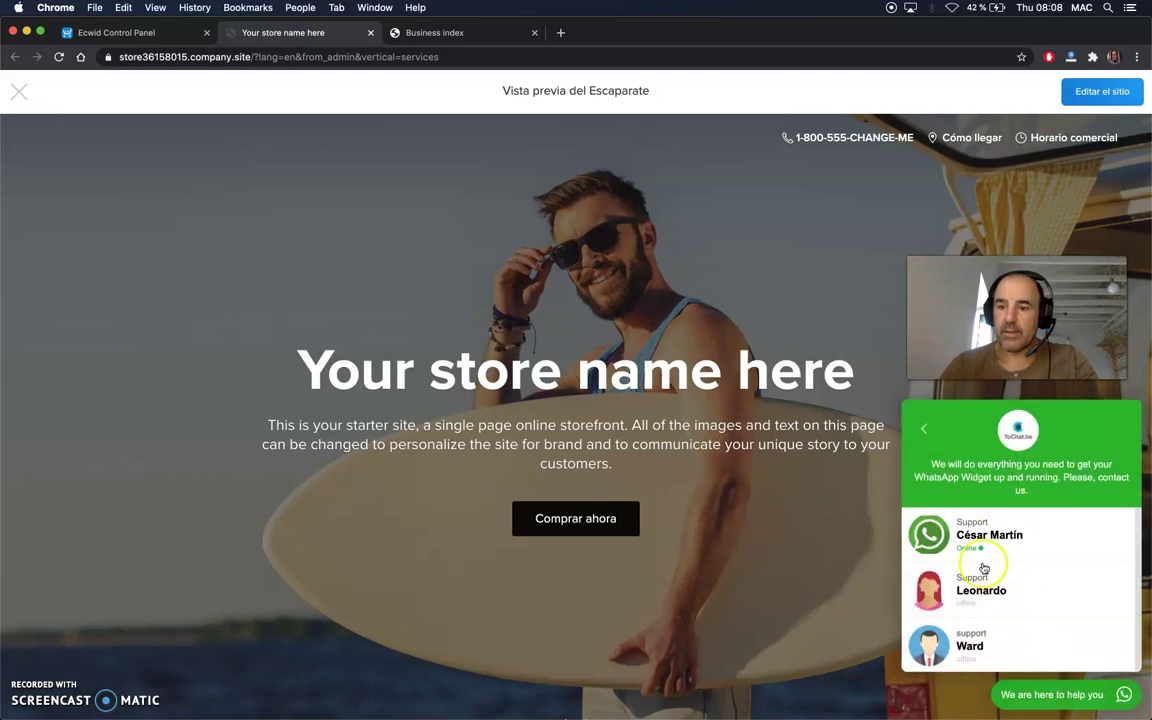
click(895, 692)
drag(895, 692, 317, 717)
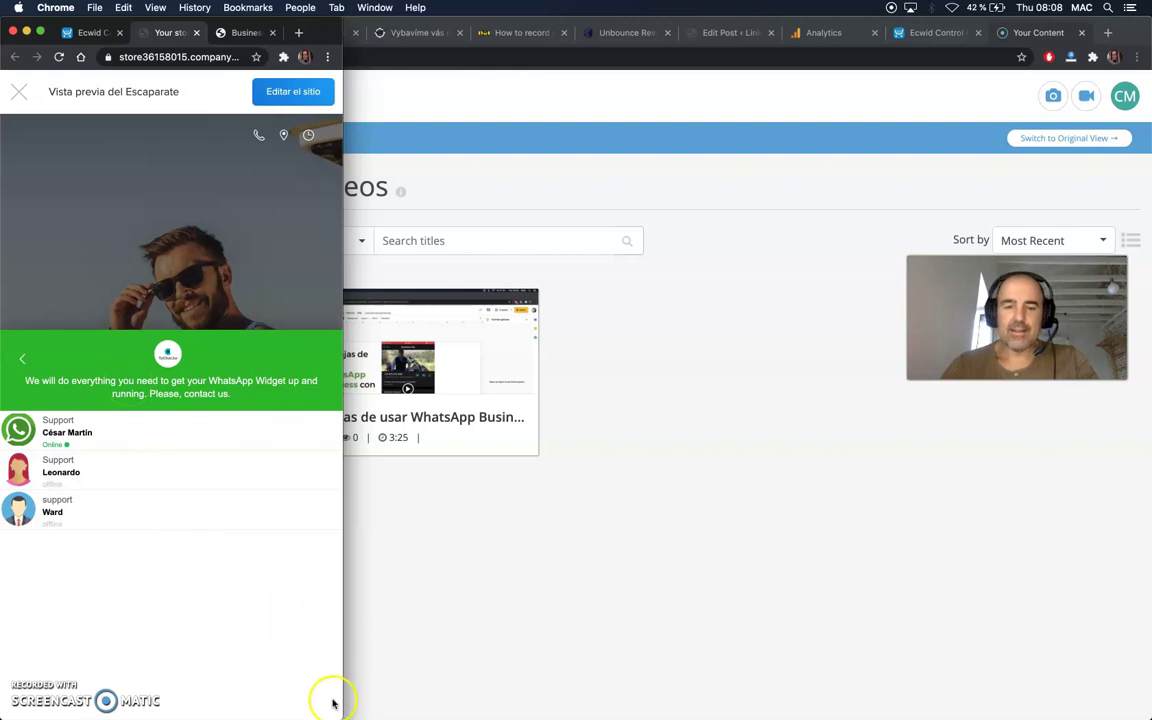
drag(343, 715, 1150, 716)
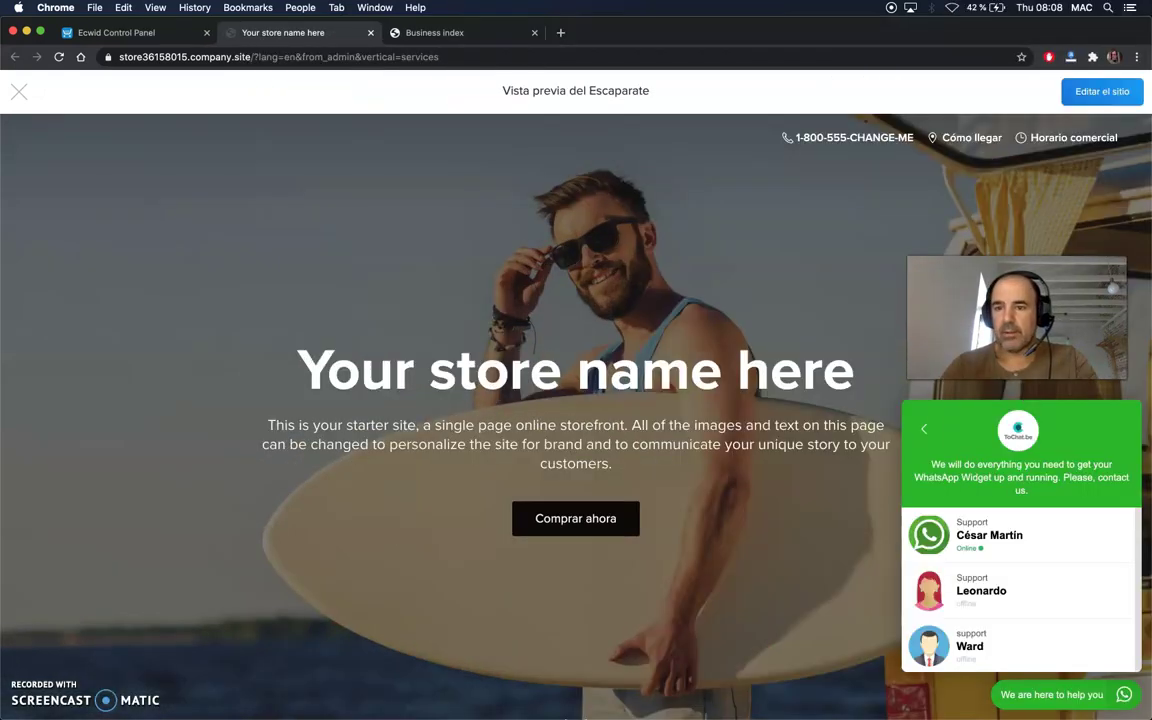